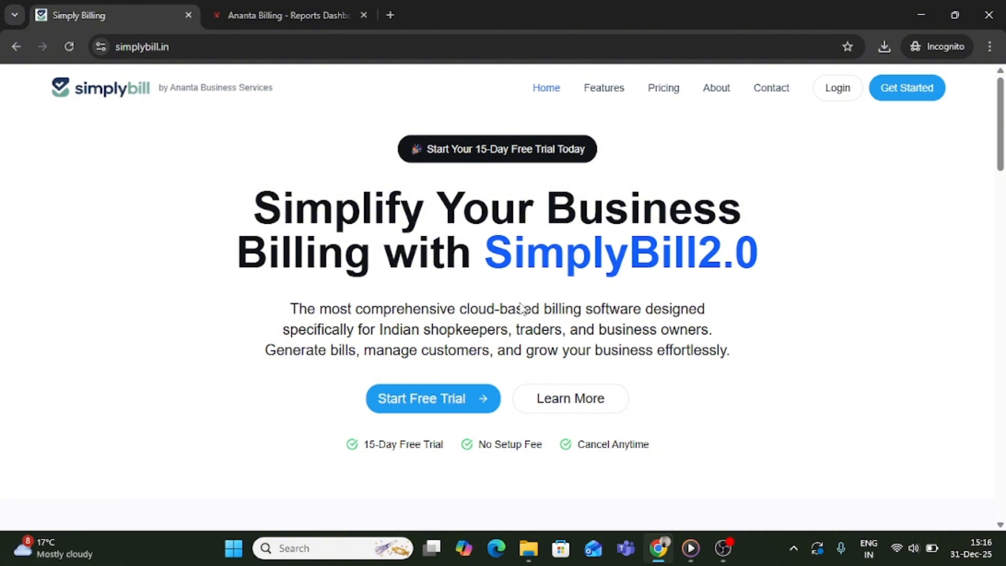
- Enter the billing dashboard through the free trial offer and open the Reference Master
left_click(419, 403)
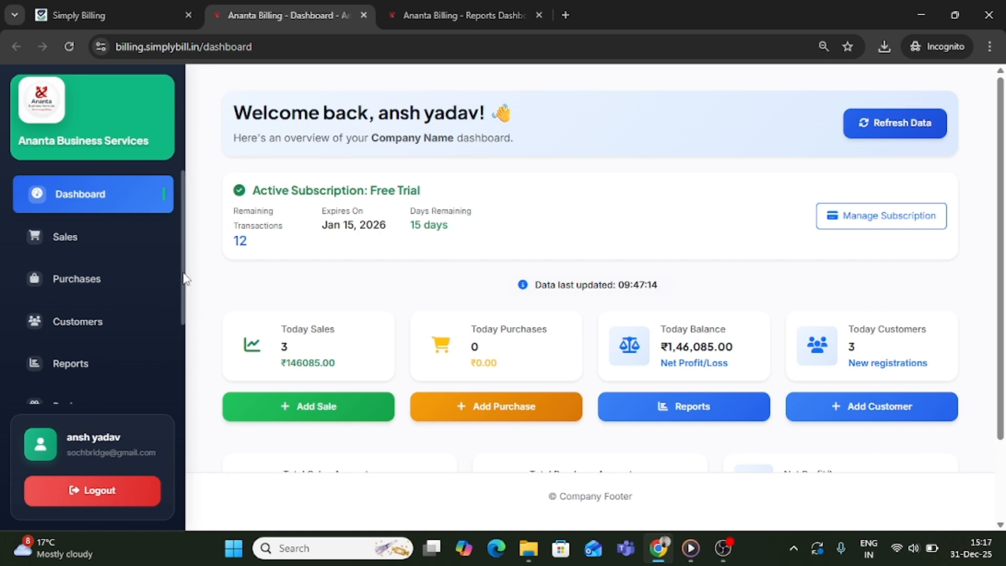
scroll(185, 278, "down", 3)
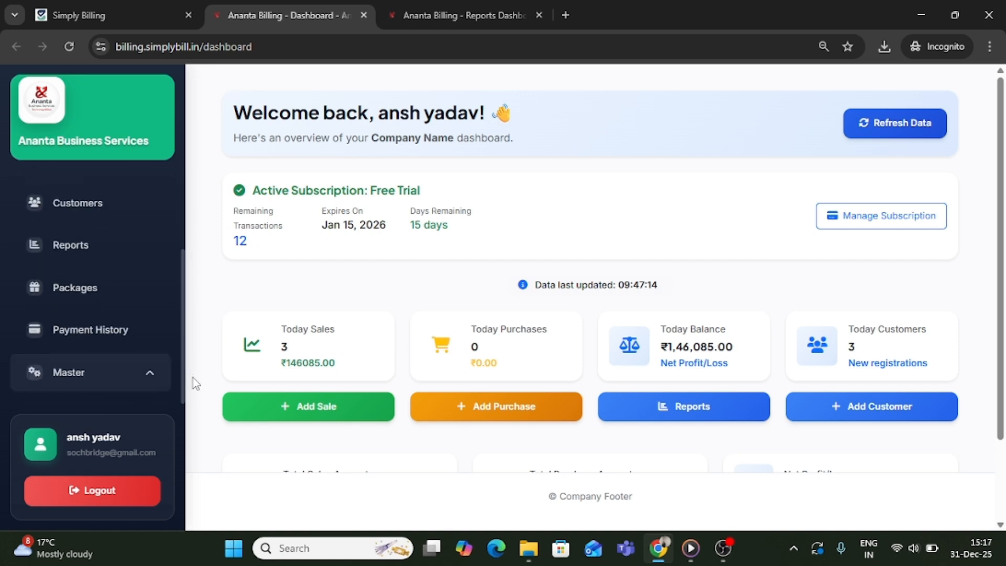
left_click(92, 381)
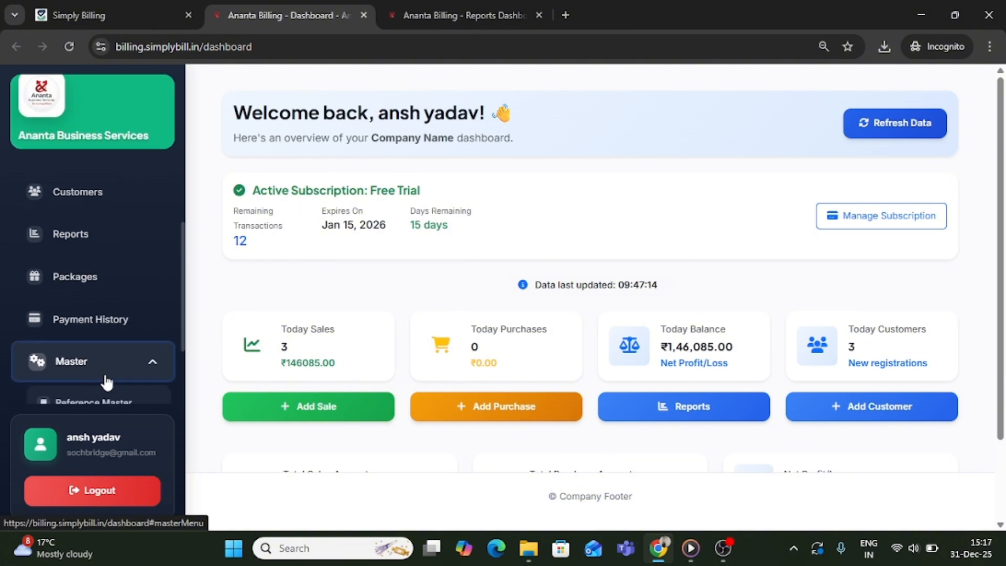
left_click_drag(184, 339, 188, 393)
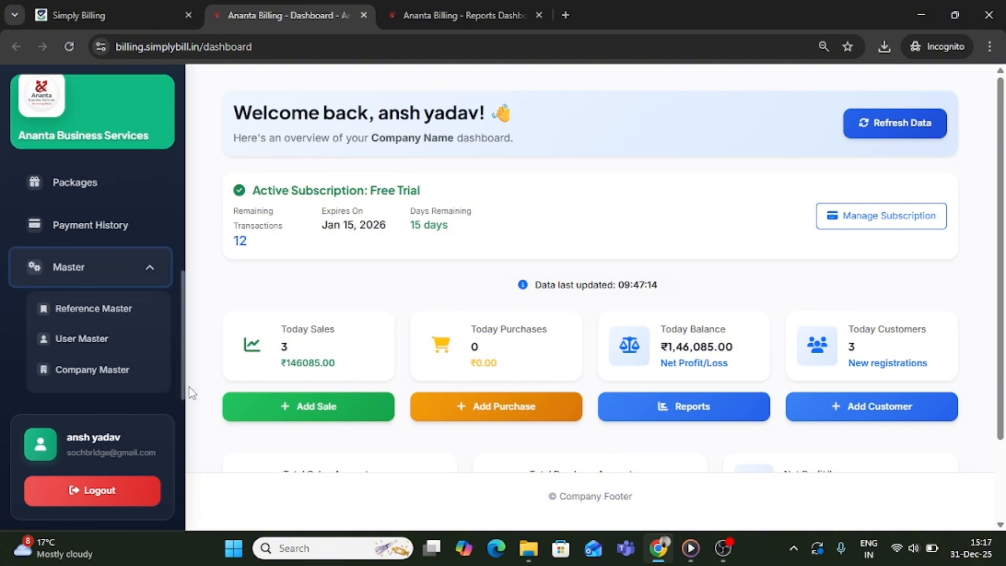
left_click(134, 309)
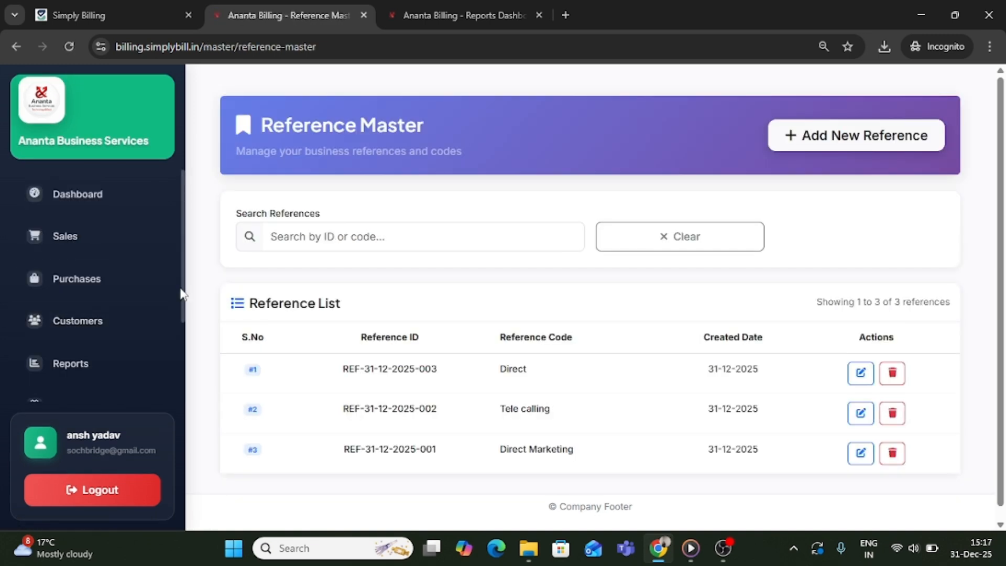
- Look through the reference codes in the Reference Master list
left_click_drag(183, 293, 188, 401)
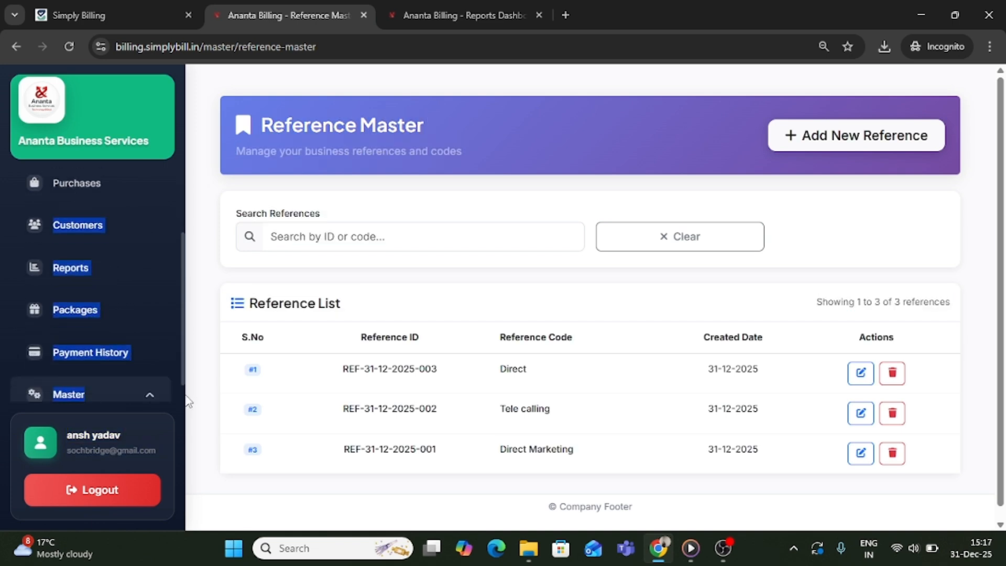
left_click(153, 287)
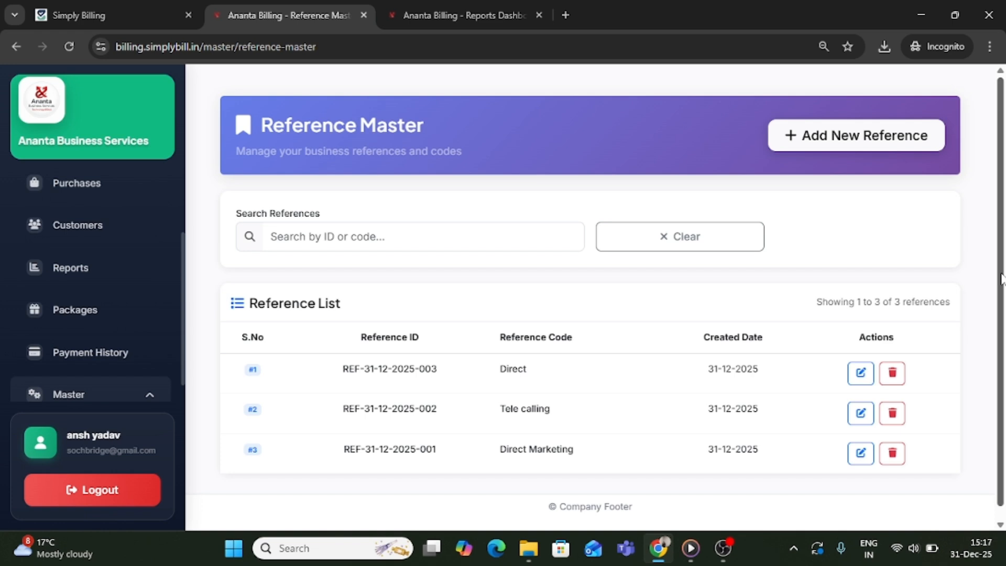
left_click_drag(1003, 278, 1004, 323)
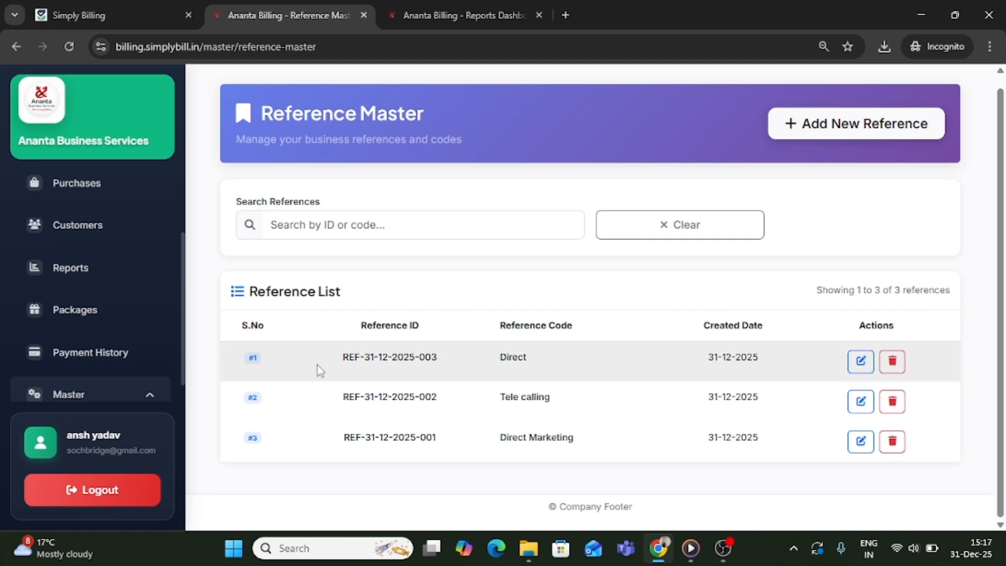
- Open the Company Master and review the company's basic information
scroll(95, 390, "down", 1)
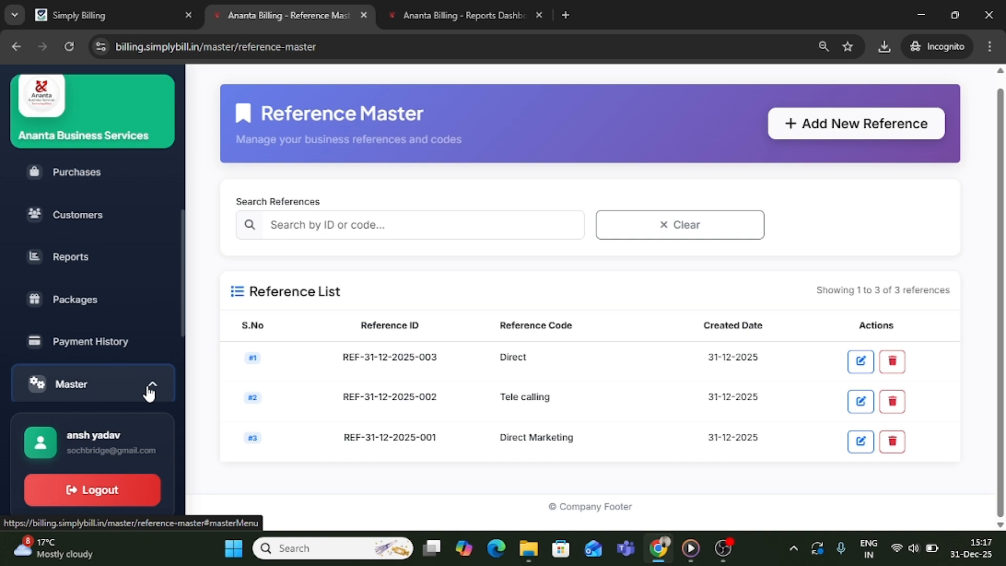
scroll(161, 343, "down", 3)
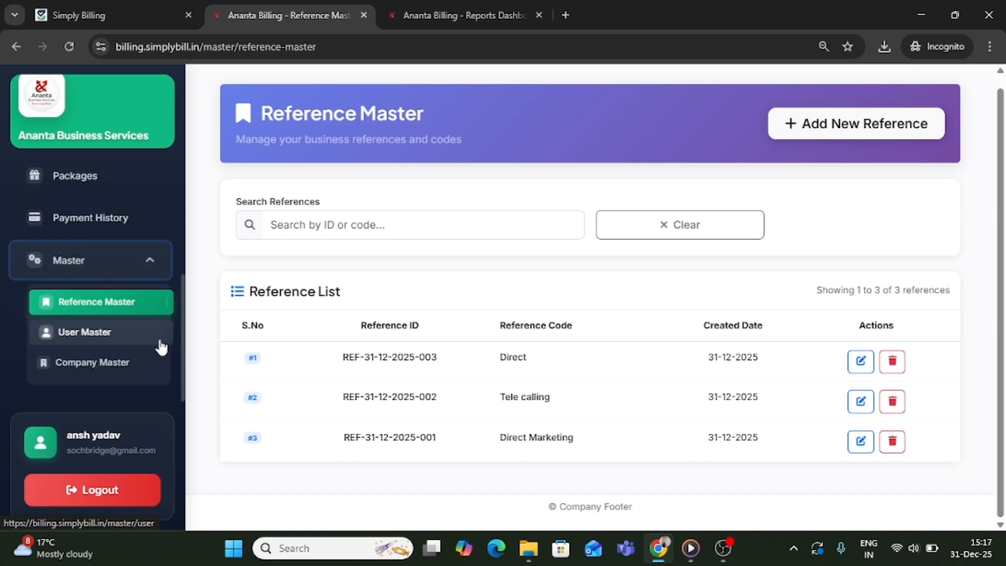
left_click(98, 374)
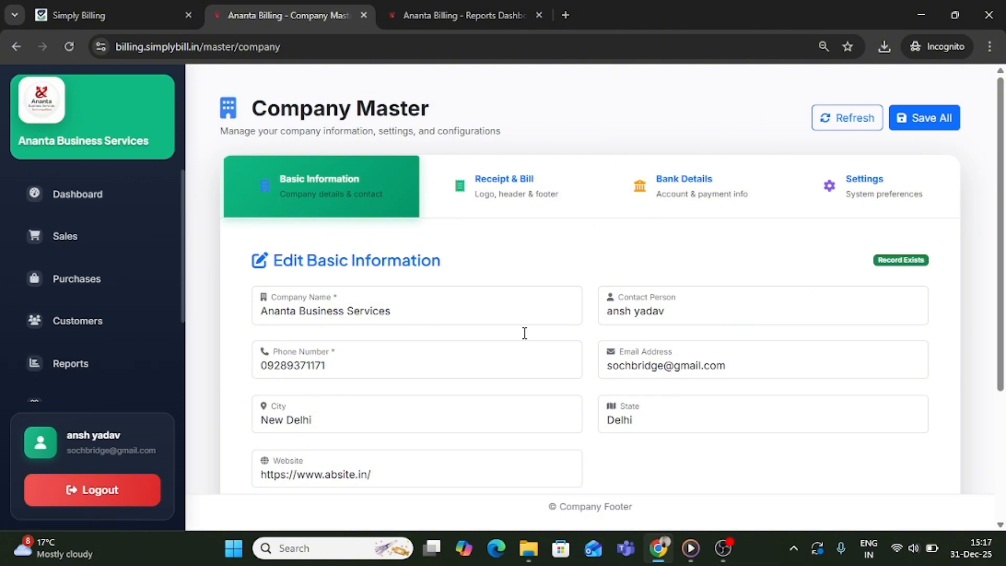
scroll(1002, 258, "down", 2)
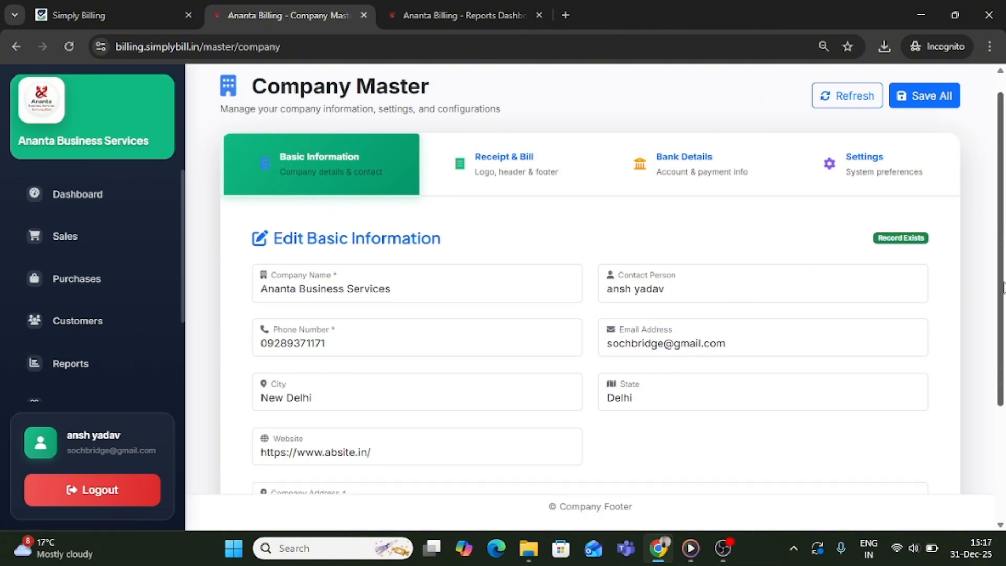
scroll(992, 296, "up", 1)
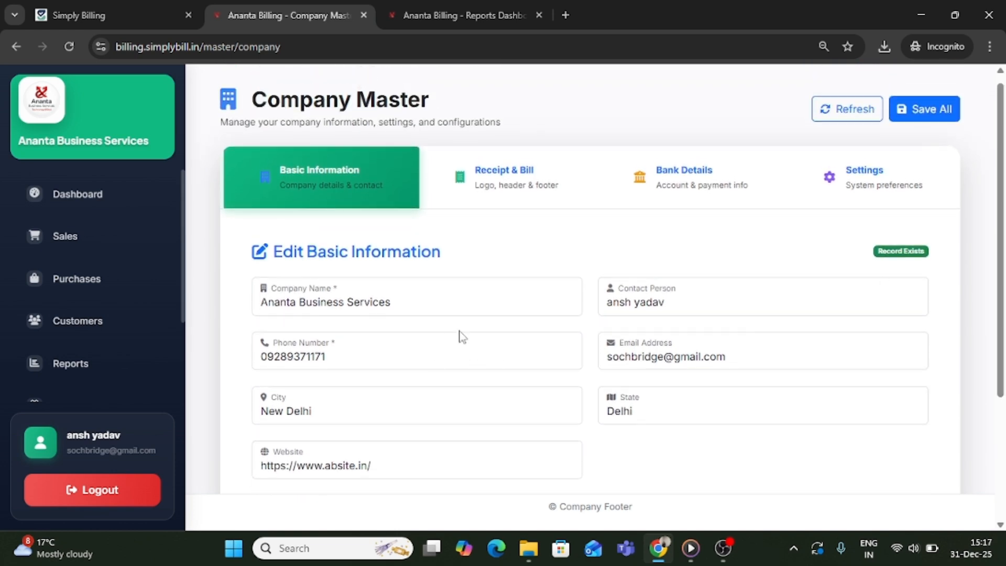
- Review the company's Receipt & Bill, Bank Details and Settings sections
left_click(508, 189)
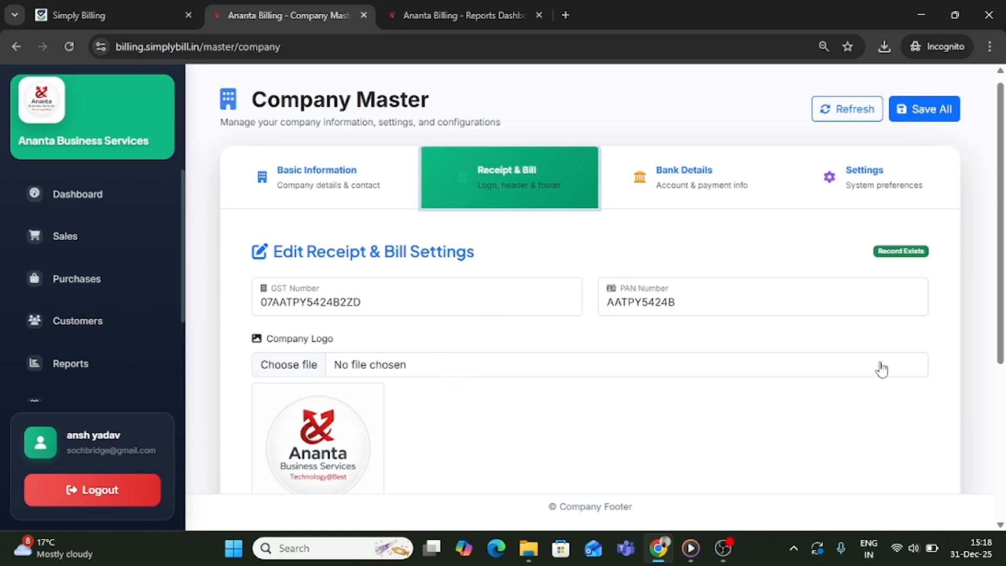
left_click_drag(1001, 287, 983, 189)
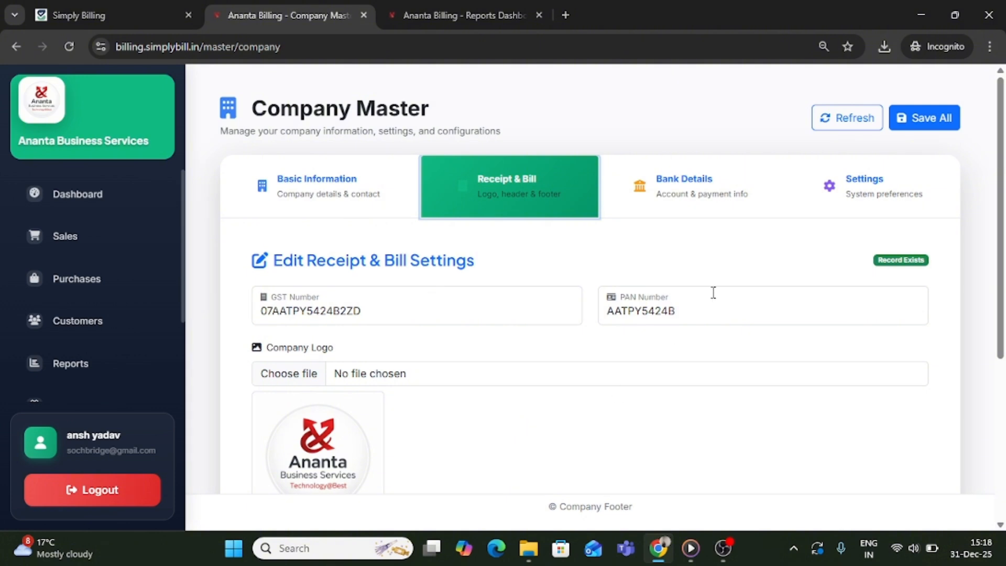
left_click(693, 201)
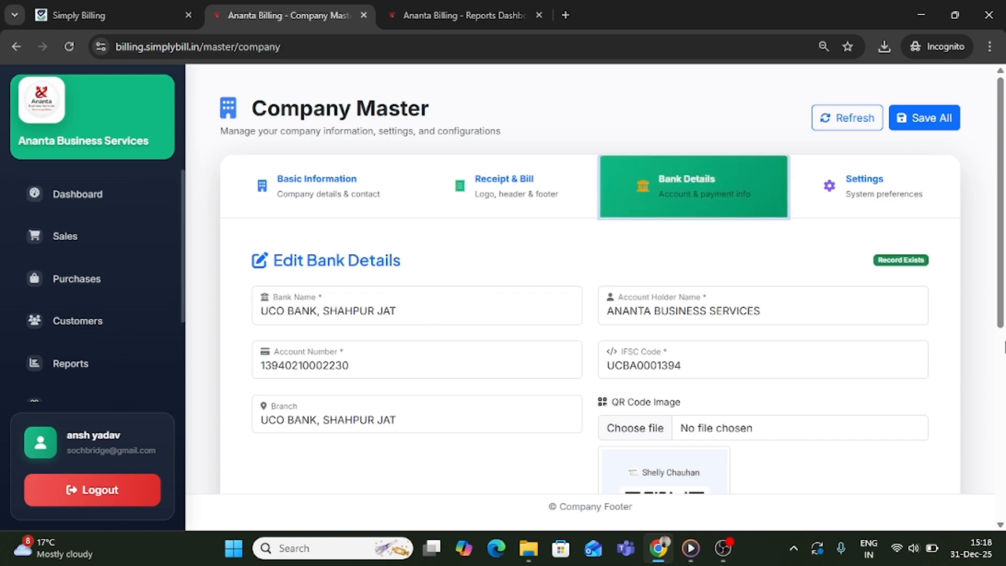
left_click_drag(1002, 309, 977, 189)
left_click(901, 200)
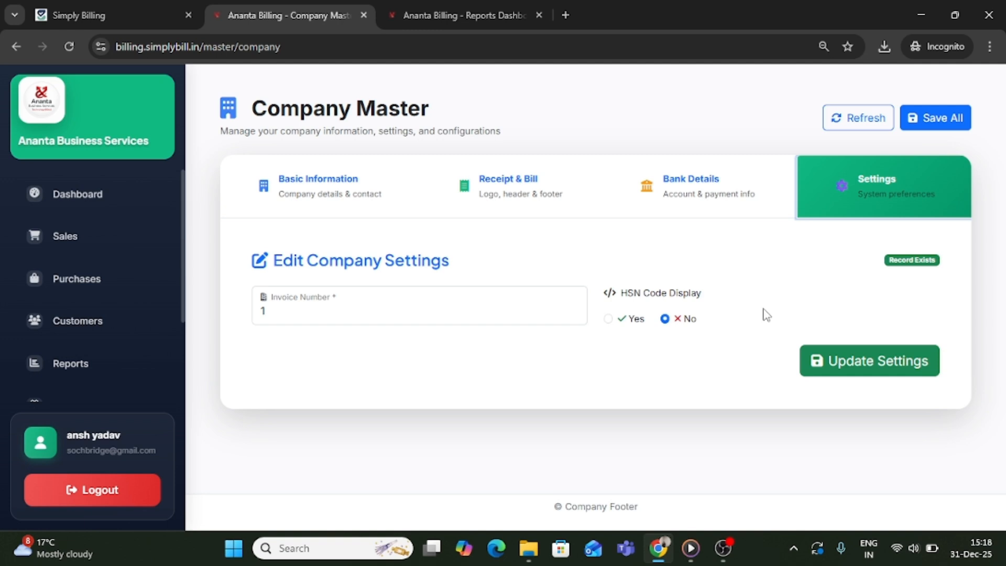
- Look through the sales, purchases and customers management pages
left_click(88, 240)
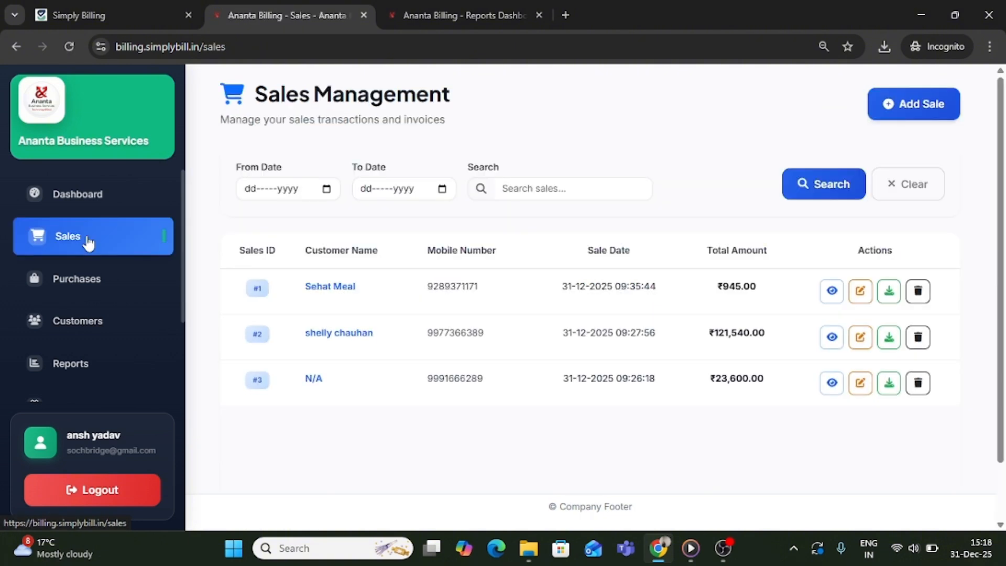
left_click(80, 276)
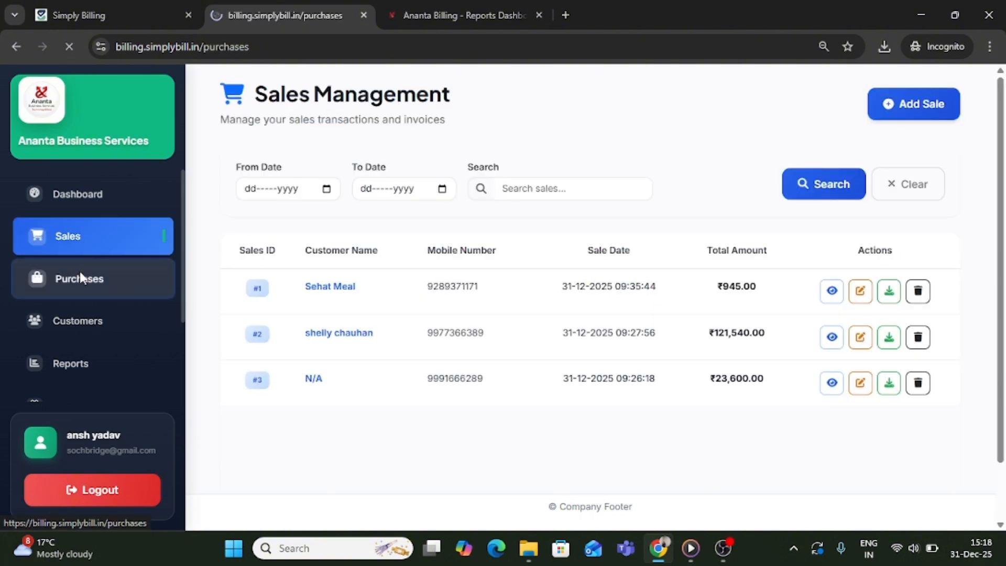
left_click(87, 321)
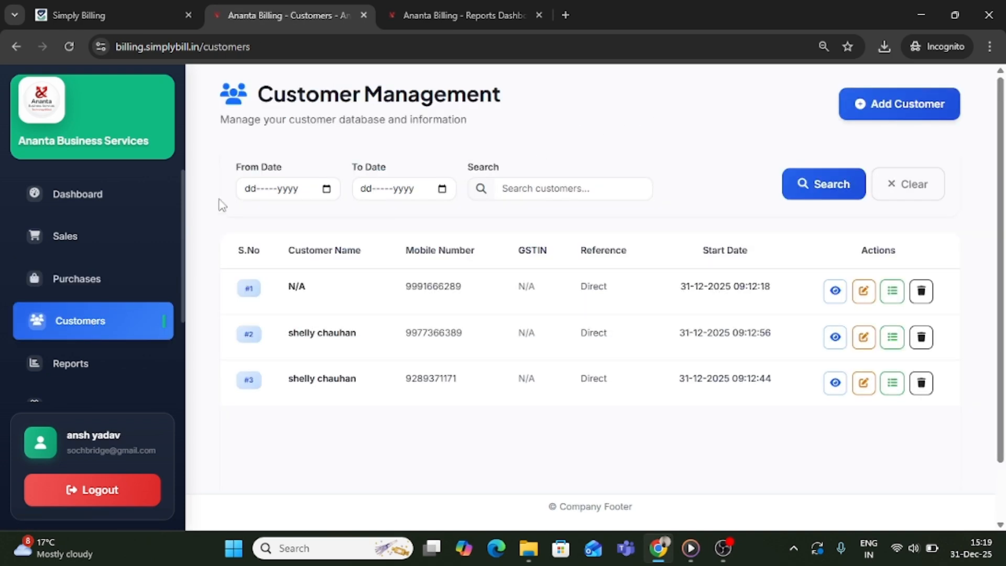
- Start a new sale and fill in the customer's mobile number, name and address from a saved contact
left_click(102, 236)
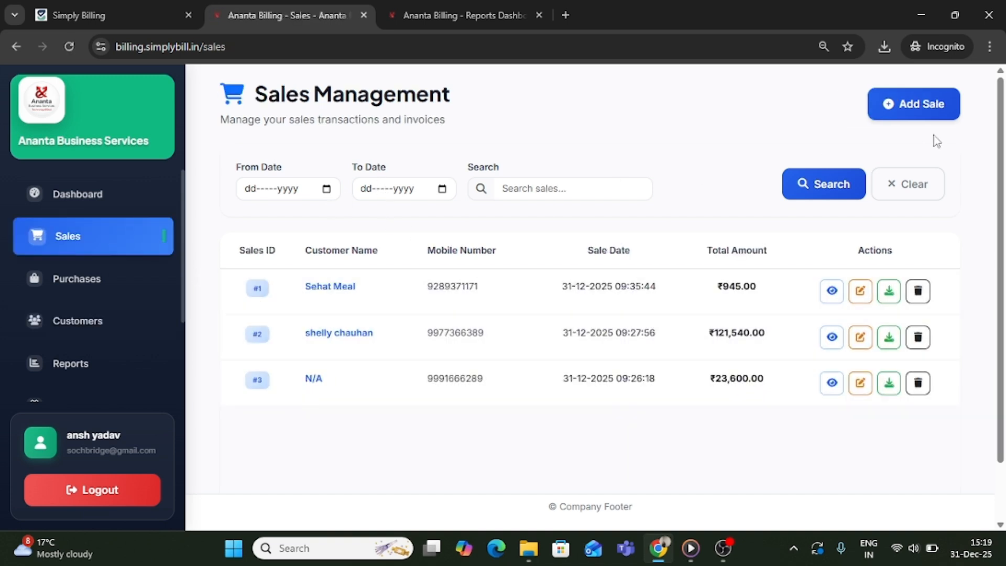
left_click(920, 105)
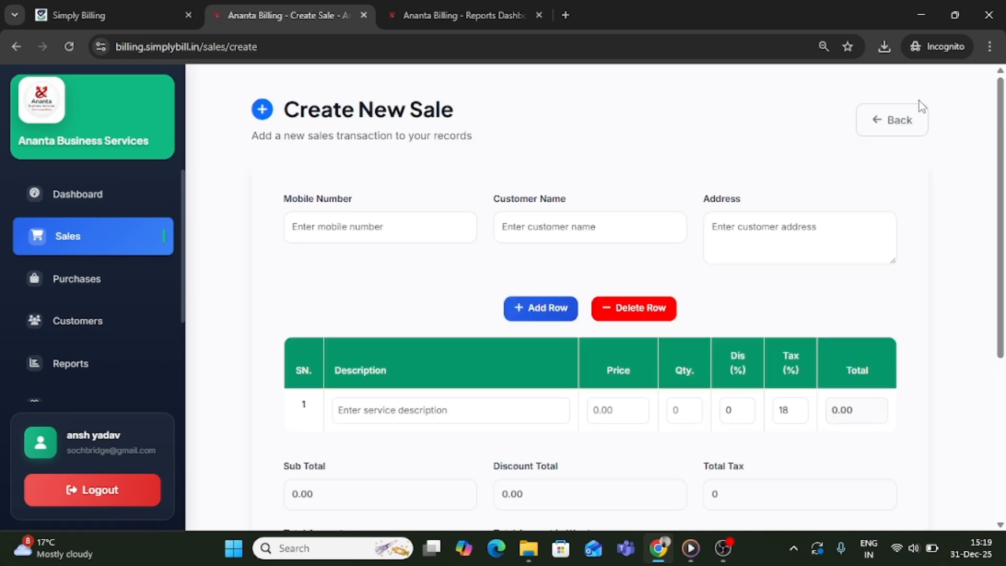
left_click_drag(1001, 276, 985, 212)
left_click(384, 223)
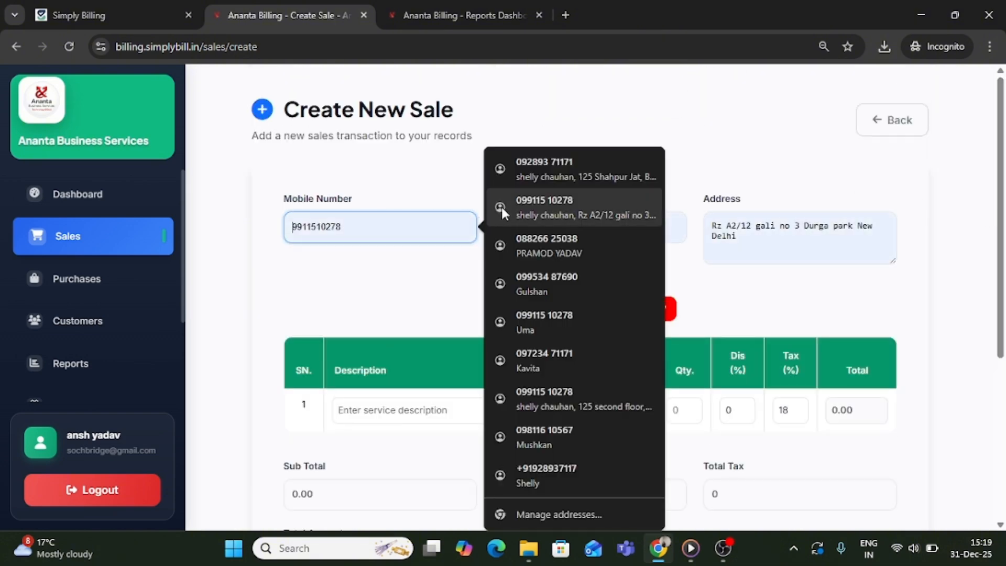
left_click(518, 202)
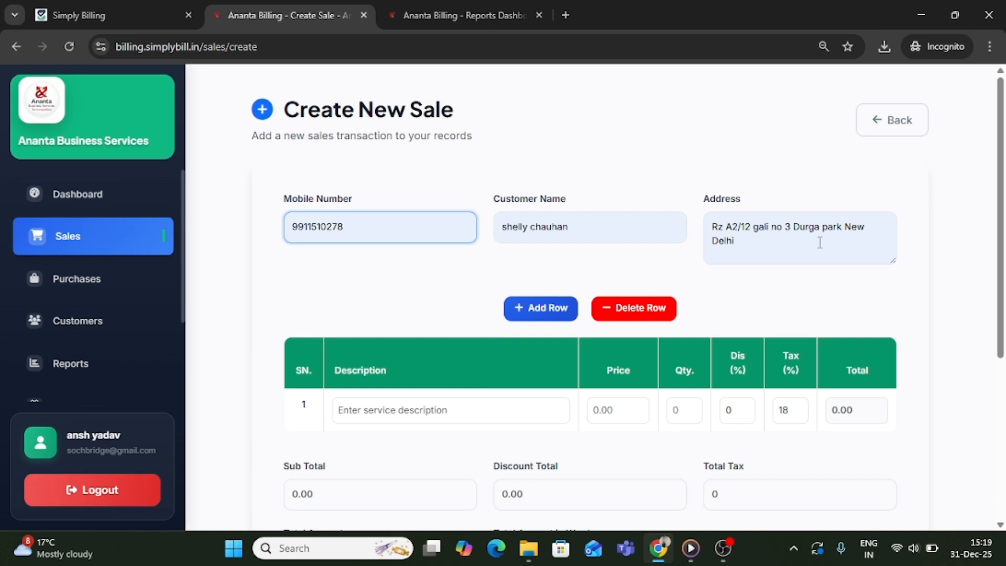
- Fill in the first item row with description "suit", price 500 and quantity 10
left_click_drag(1002, 238, 1003, 273)
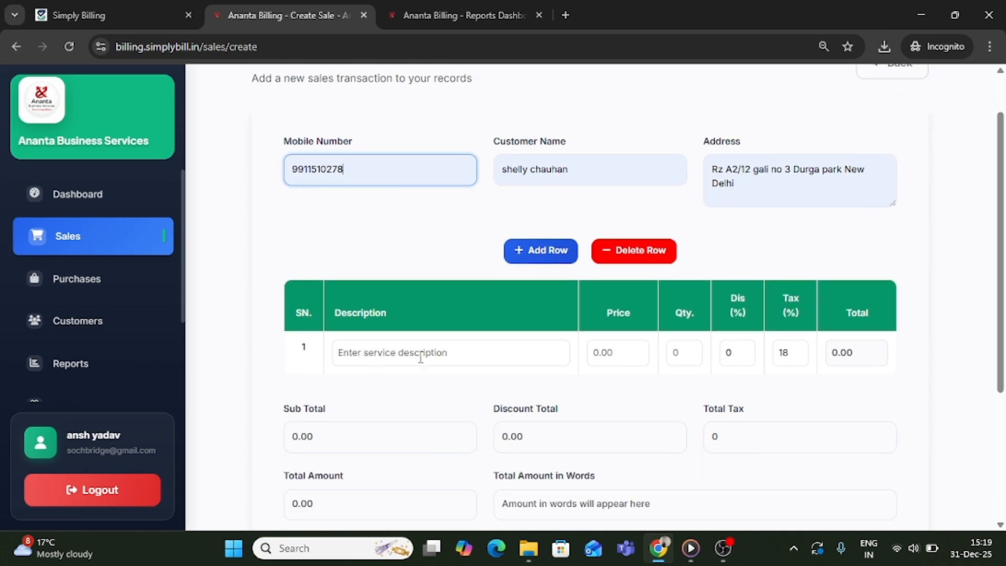
left_click(441, 313)
left_click(417, 345)
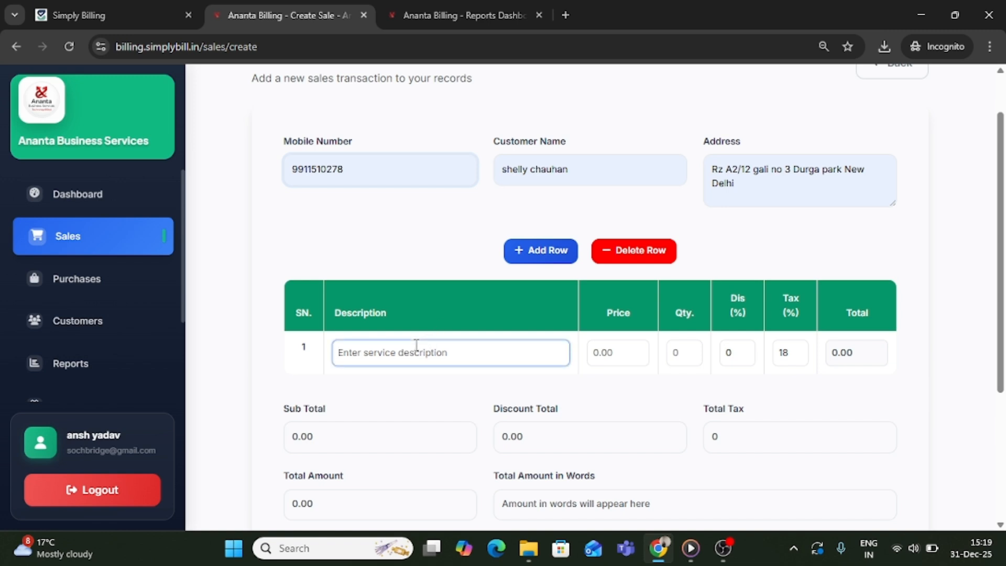
type("suit")
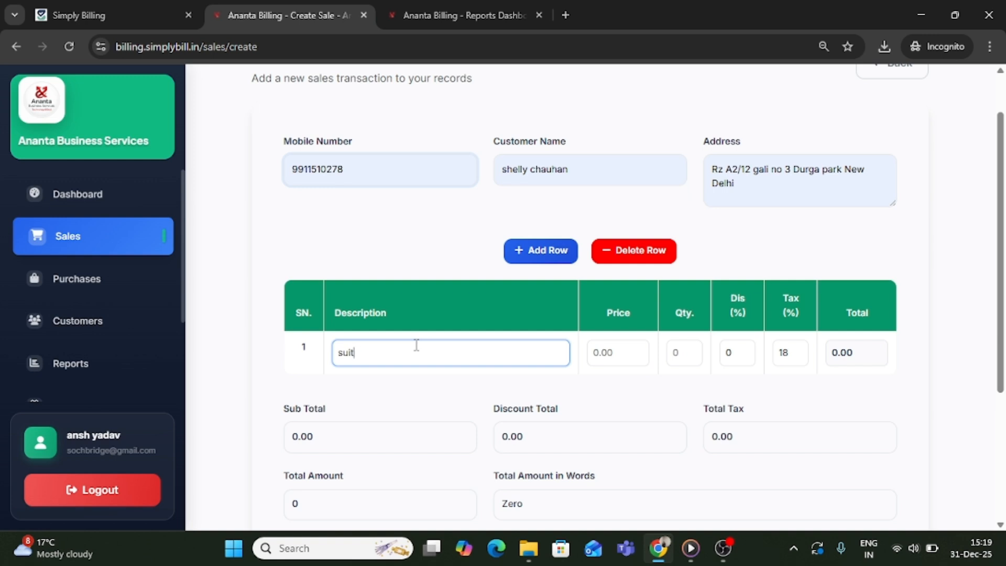
left_click(625, 353)
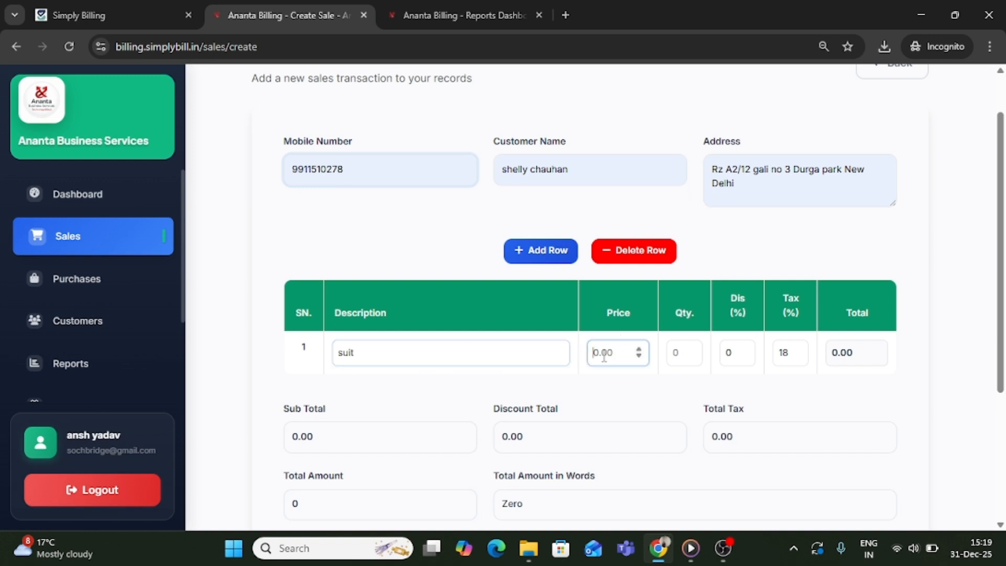
type("500")
left_click(673, 354)
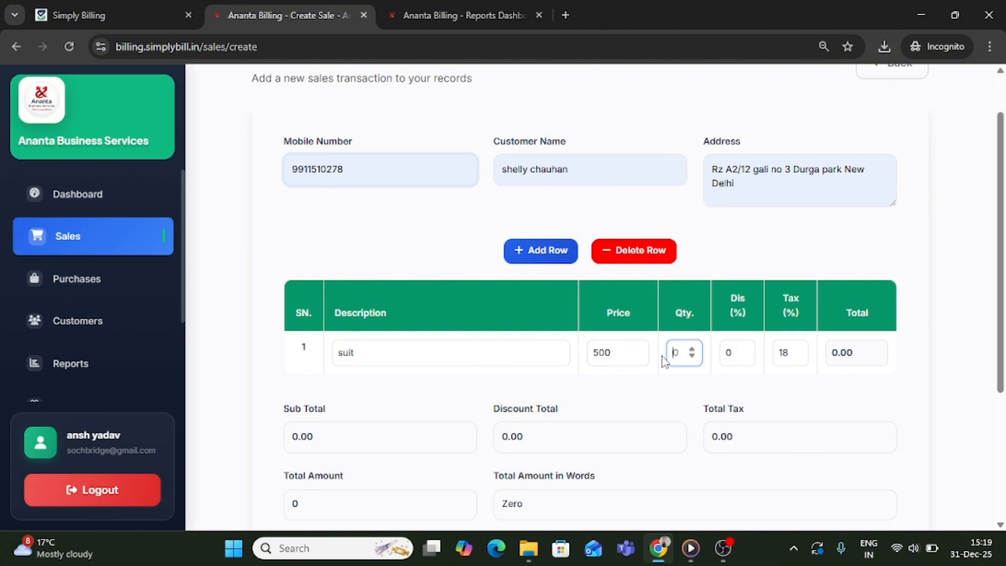
type("10")
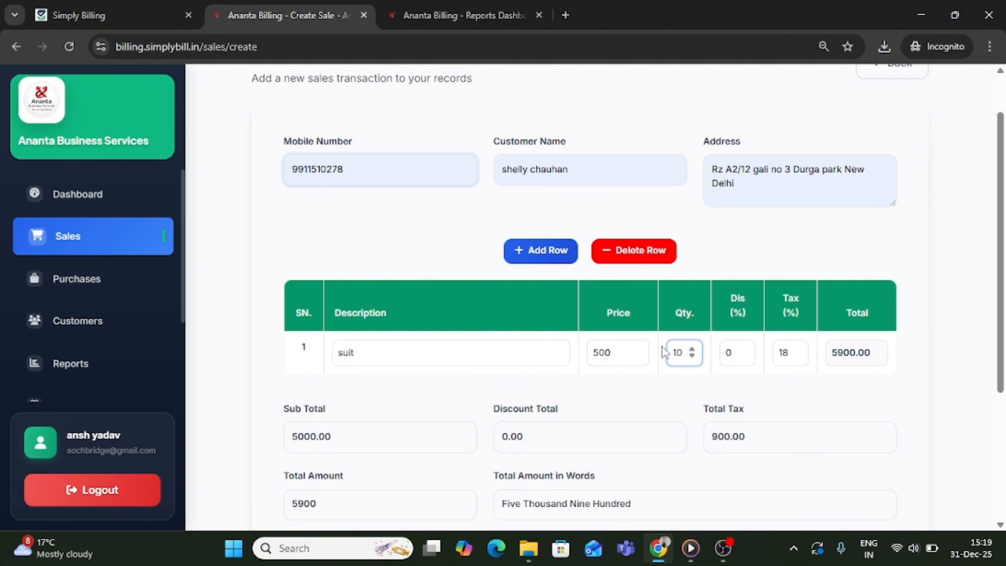
- Set the suit item's discount to 5% and its tax to 5%
left_click(723, 352)
type("5")
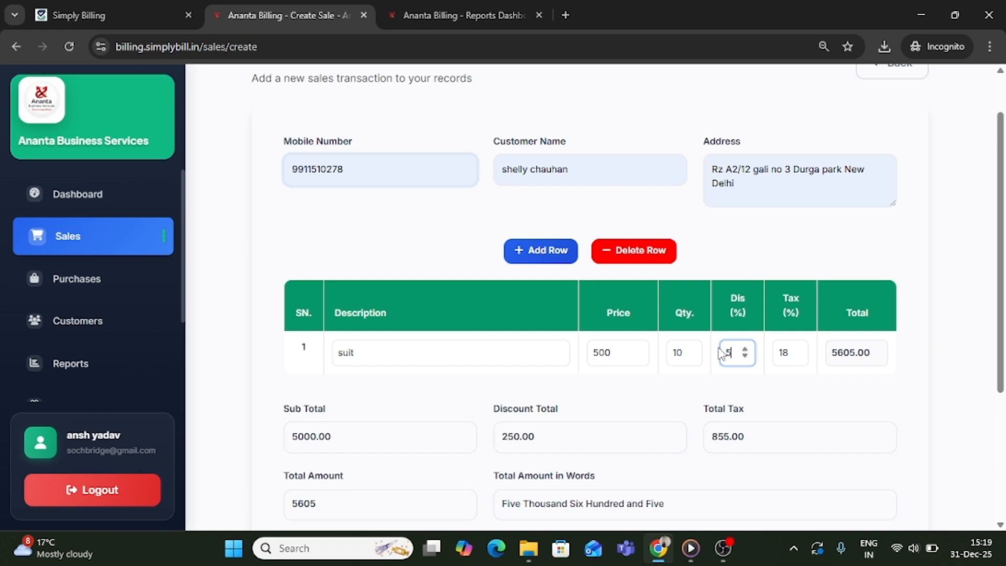
left_click(791, 351)
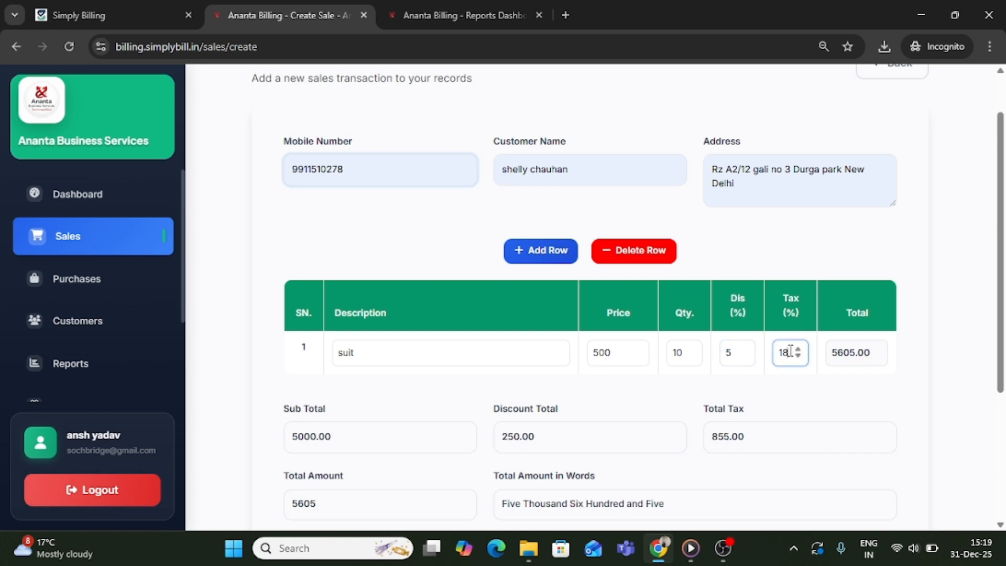
key("BackSpace")
key("BackSpace")
type("5")
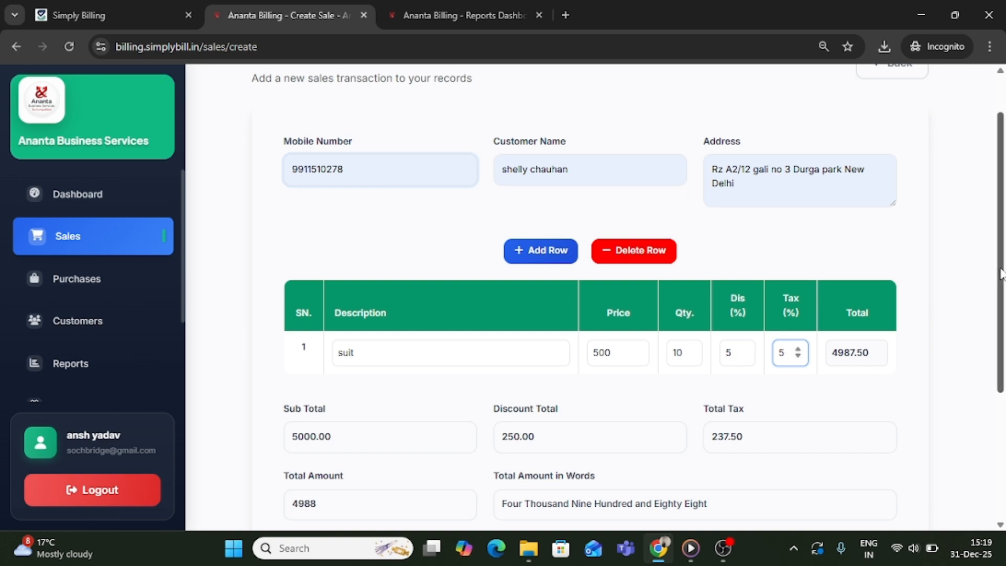
- Save the new sale and produce its printable invoice
scroll(996, 314, "down", 1)
scroll(995, 321, "down", 3)
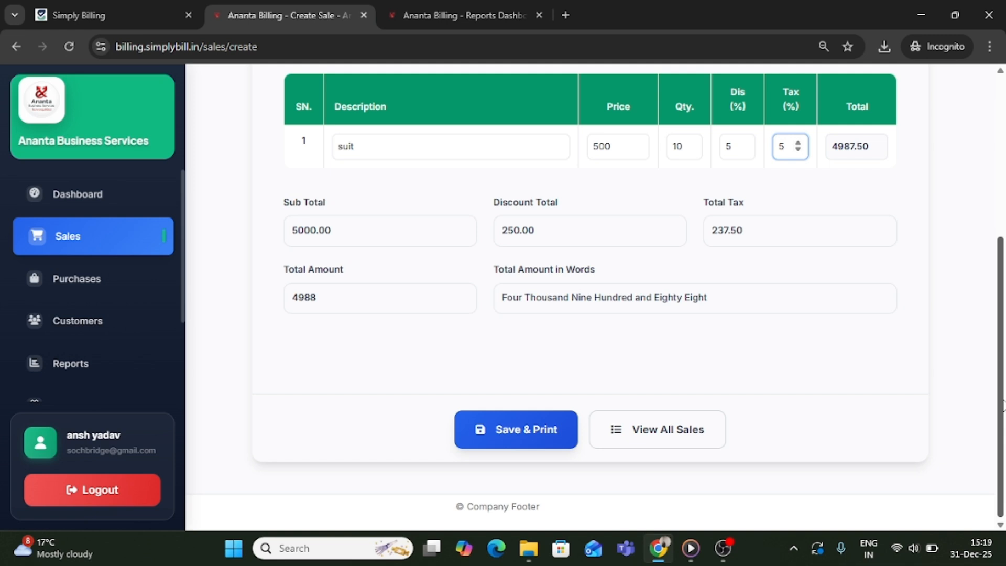
left_click(536, 442)
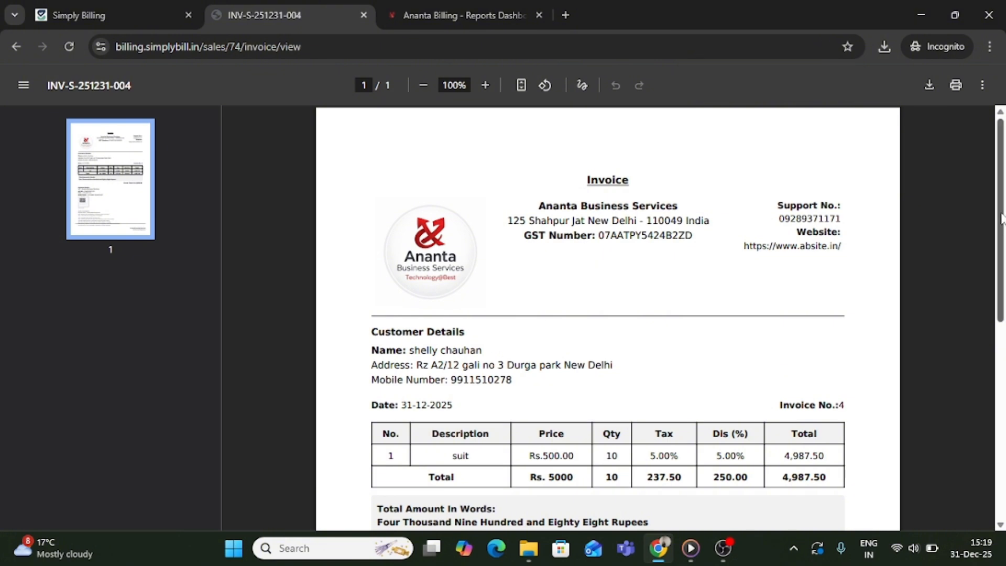
- Check the invoice's PDF download option without saving a file, and review the invoice through its payment details and terms
mouse_move(1001, 217)
left_mouse_down()
mouse_move(1004, 408)
mouse_move(1001, 215)
left_mouse_up()
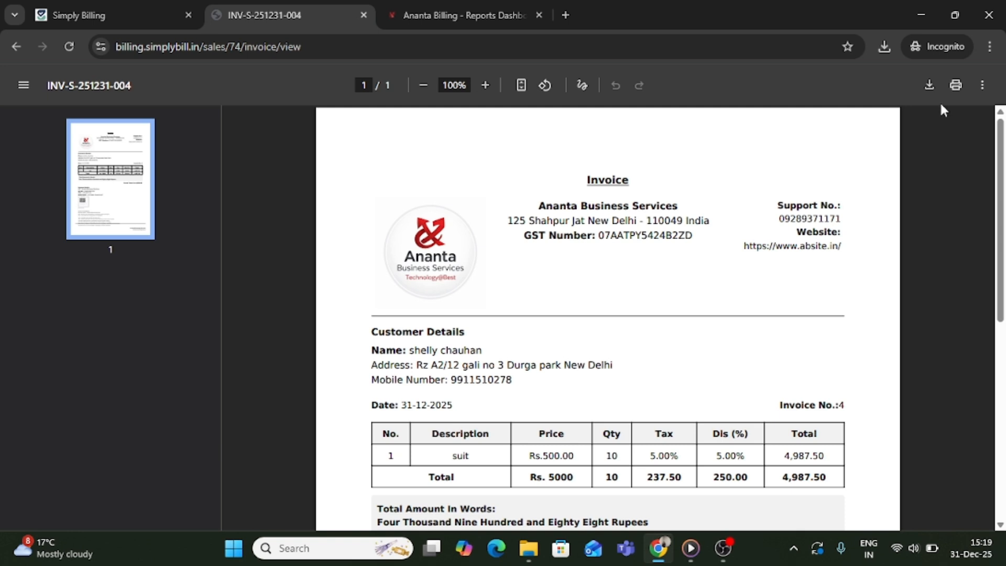
left_click(930, 86)
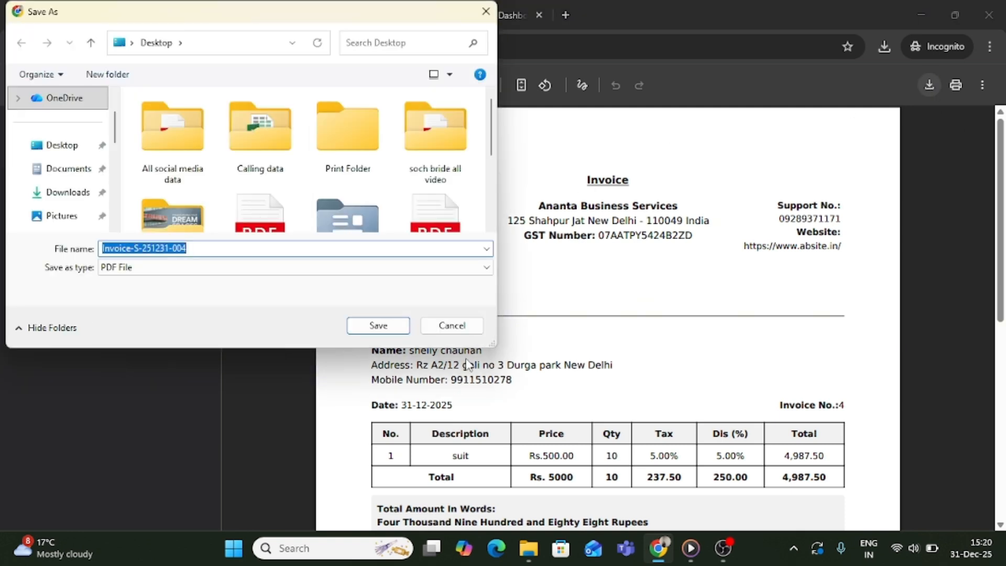
left_click(461, 334)
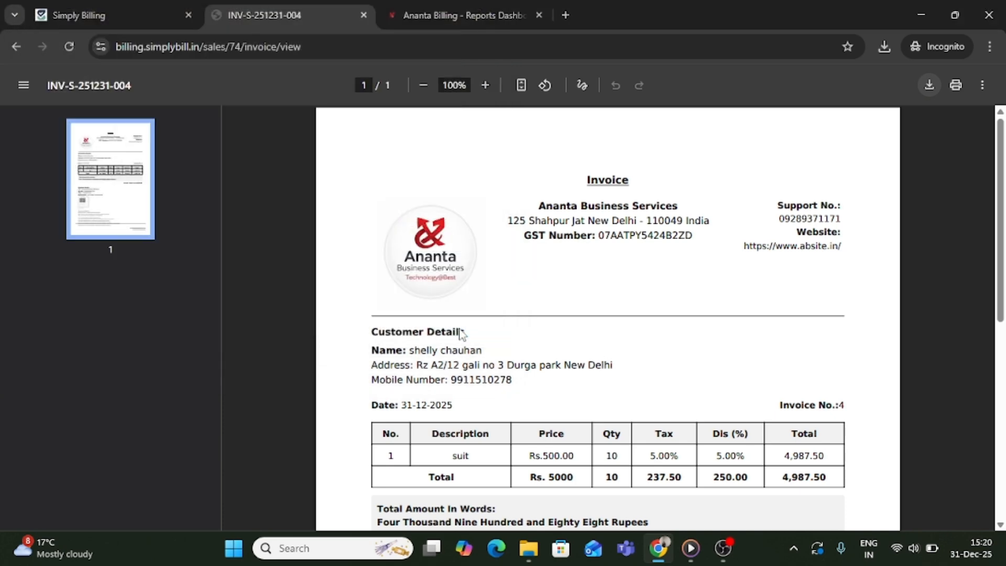
left_click(1001, 419)
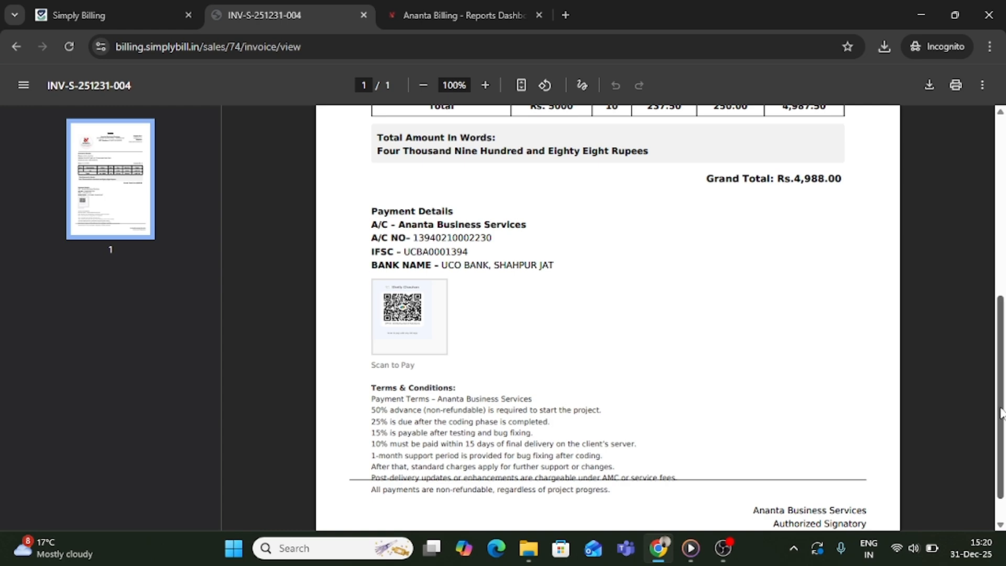
left_click_drag(1001, 412, 1003, 246)
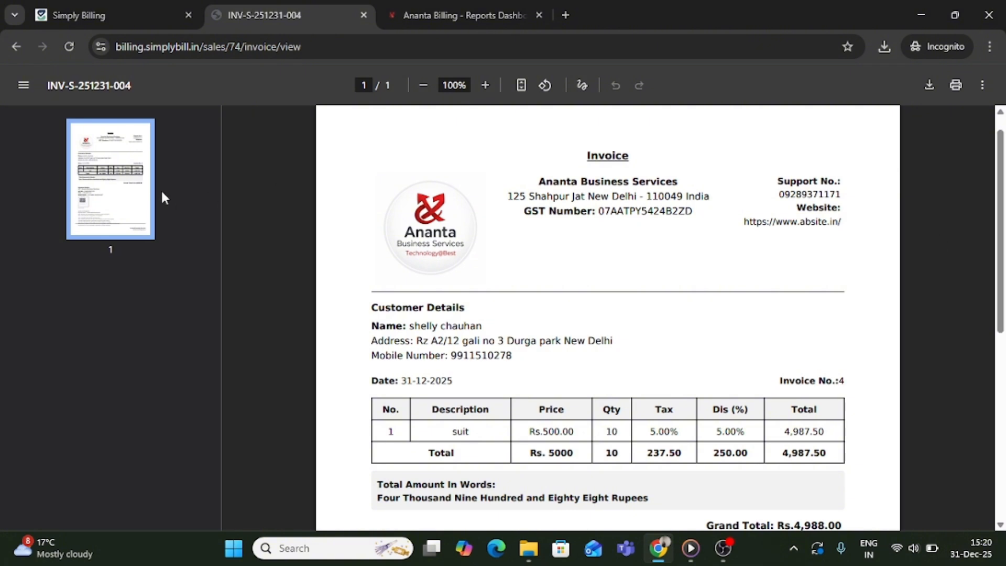
- Leave the invoice for the purchases page, look through a blank new purchase form, and go back to the purchase list
left_click(19, 46)
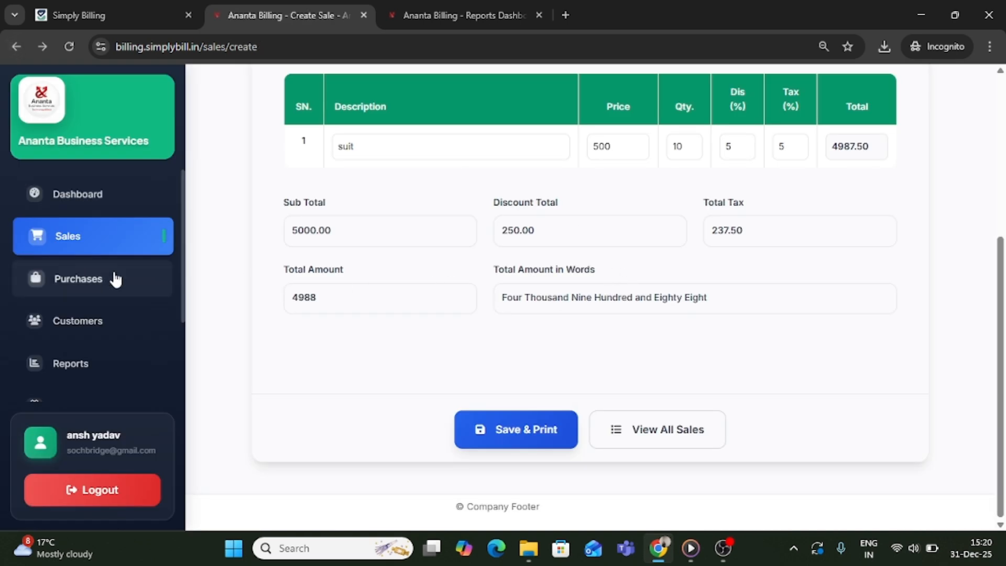
left_click(100, 280)
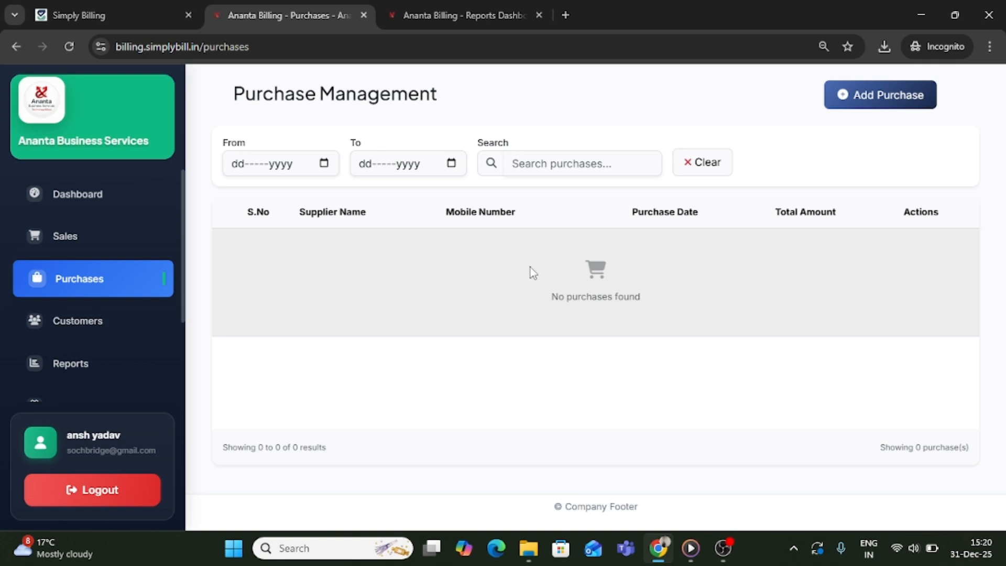
left_click(883, 104)
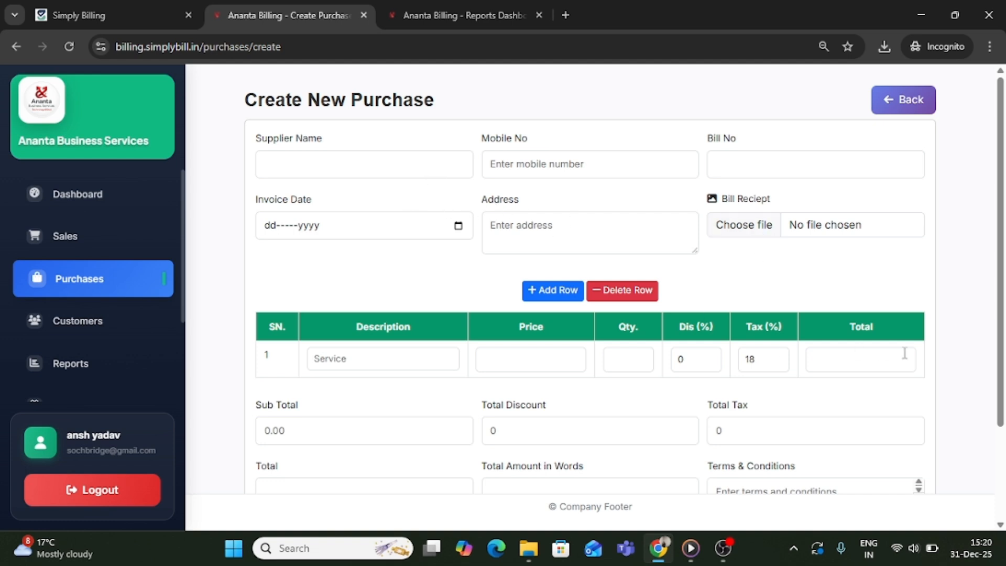
left_click_drag(1000, 321, 1004, 417)
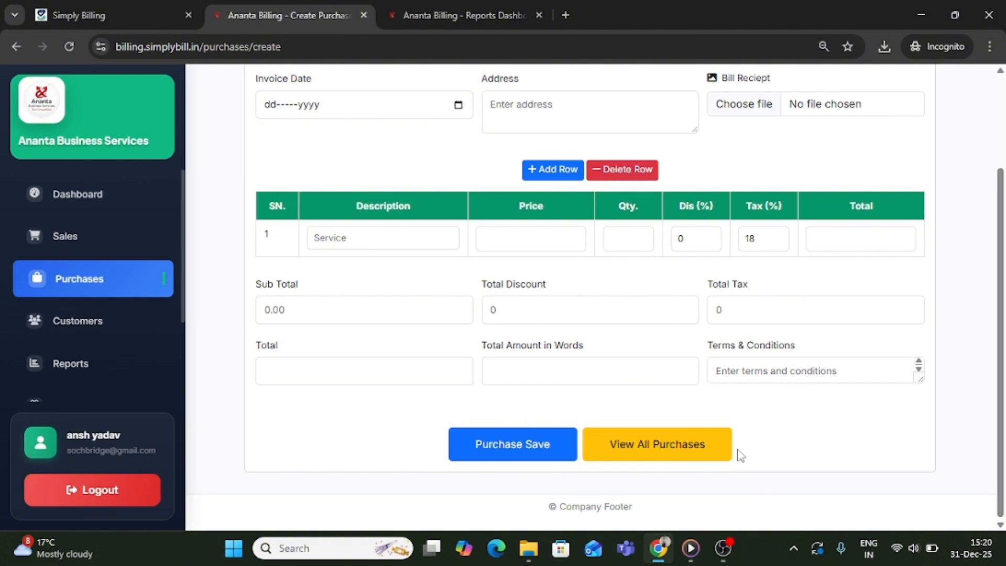
left_click(681, 460)
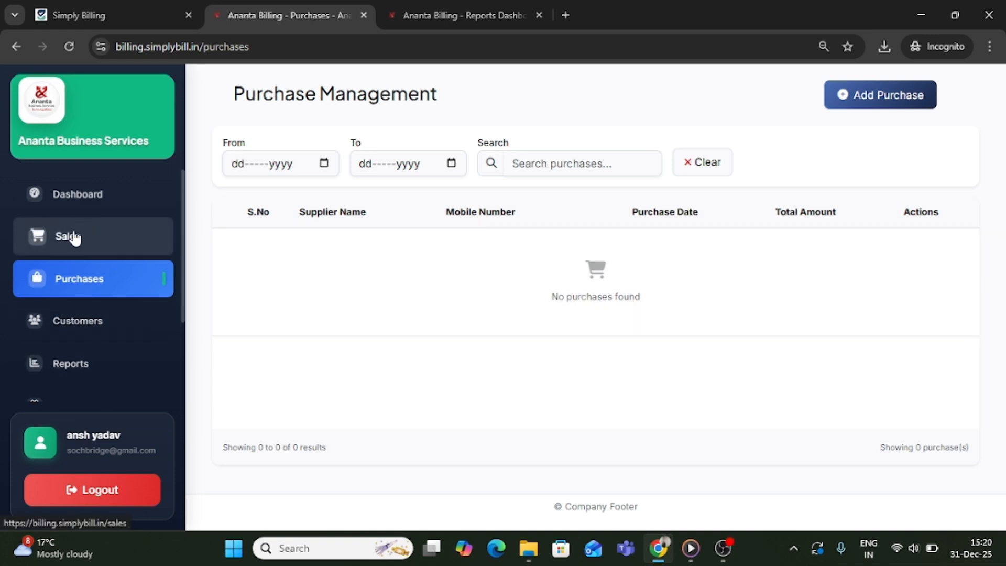
- View the sales list and the reports dashboard, ending on the main dashboard
left_click(72, 231)
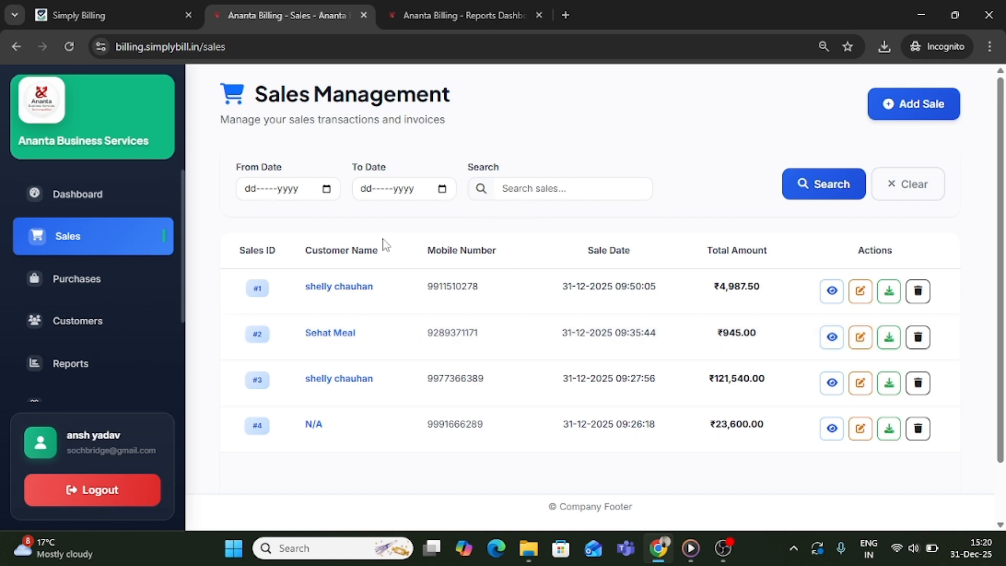
left_click(98, 375)
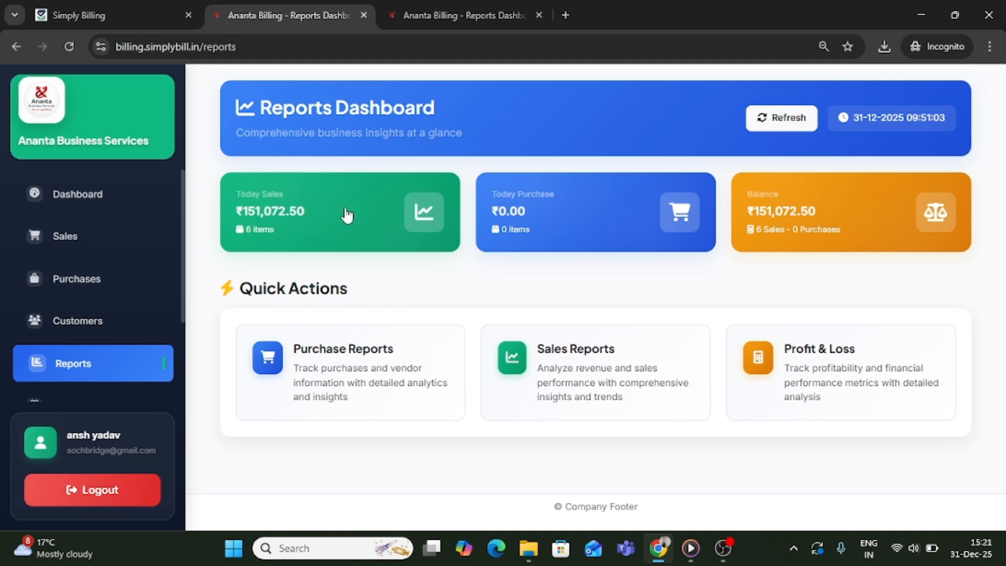
left_click(91, 205)
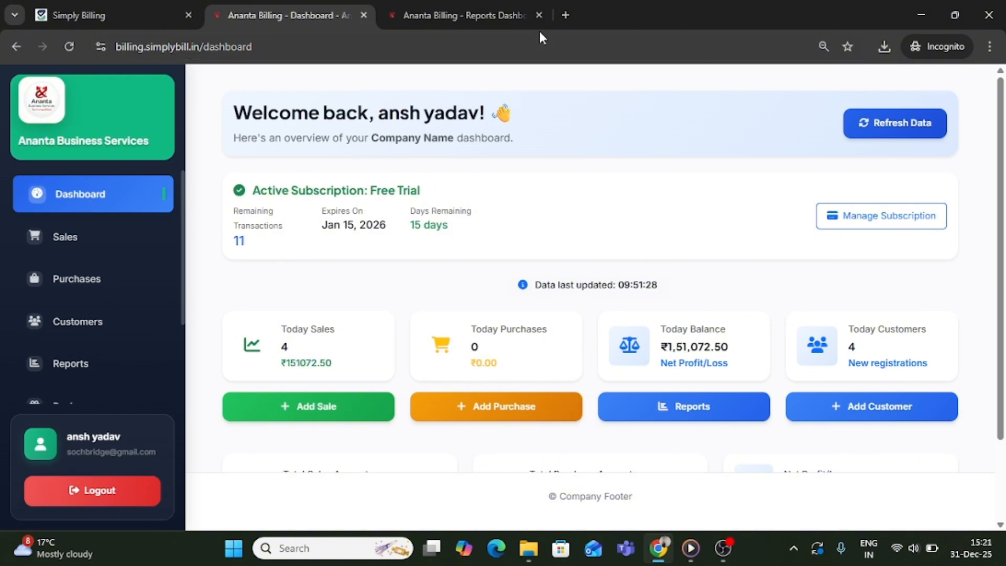
- Browse the absite.in home page in a new browser tab, and return to the SimplyBill website's home page
left_click(563, 22)
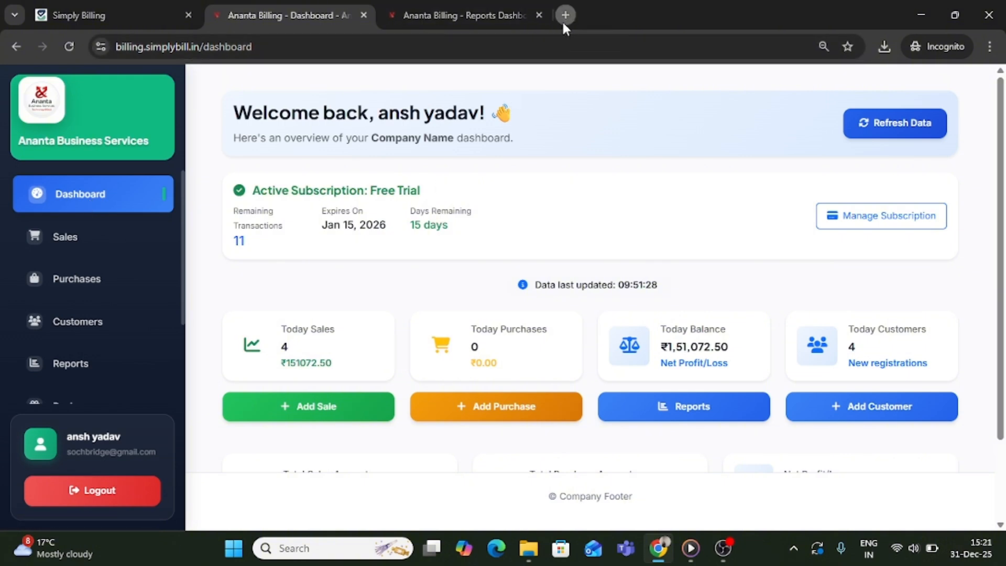
type("absite.in")
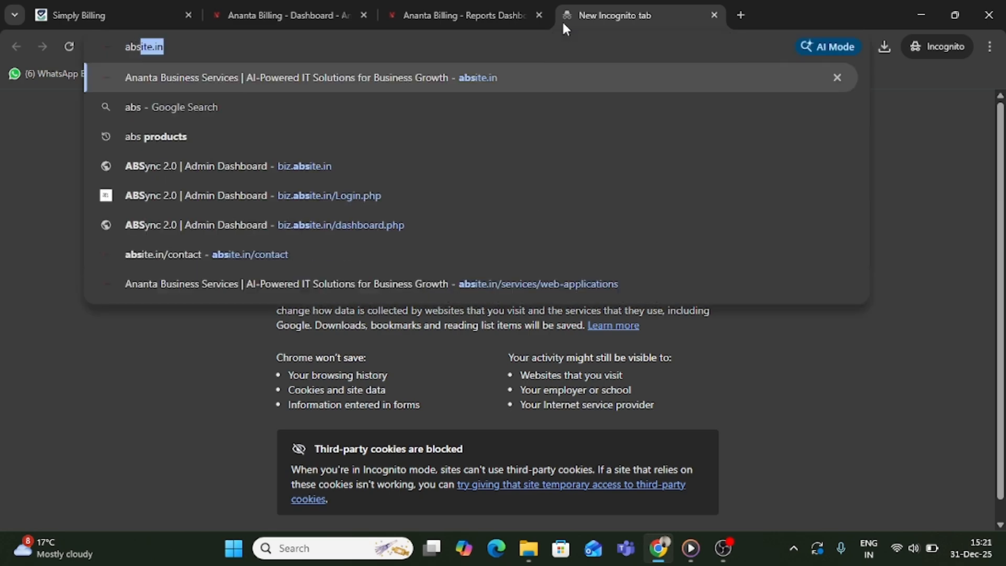
key("Return")
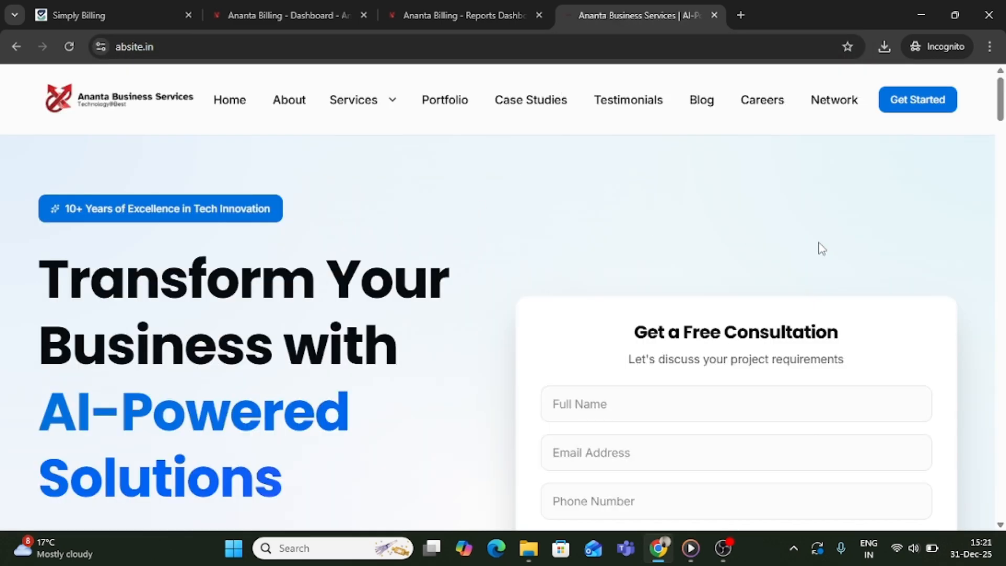
left_click(1002, 268)
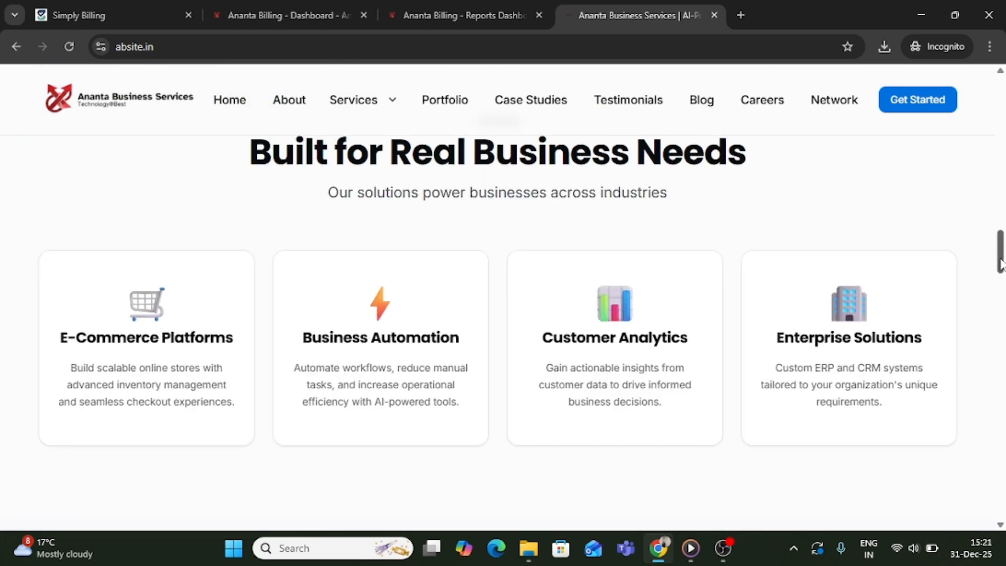
left_click_drag(1001, 263, 978, 6)
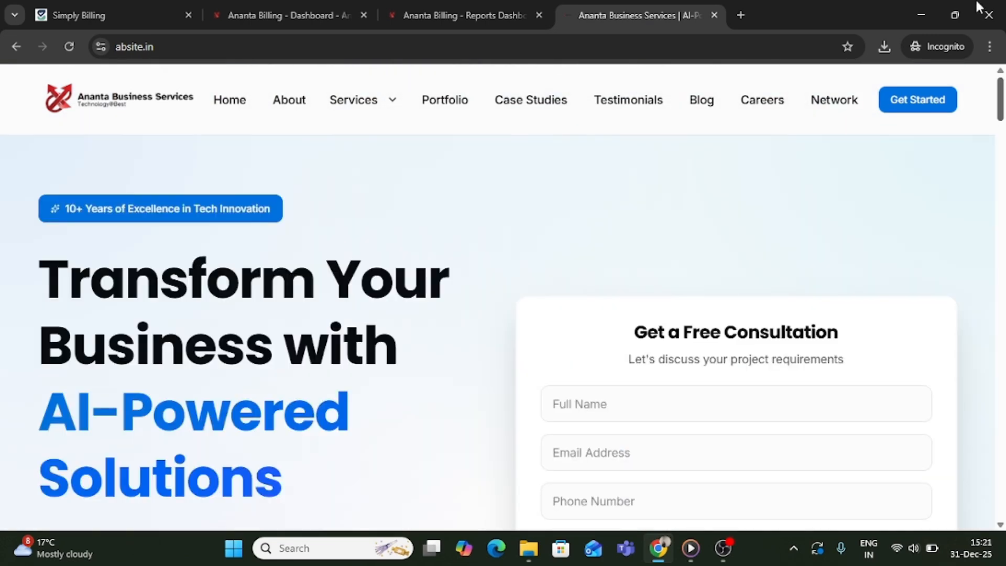
left_click(133, 16)
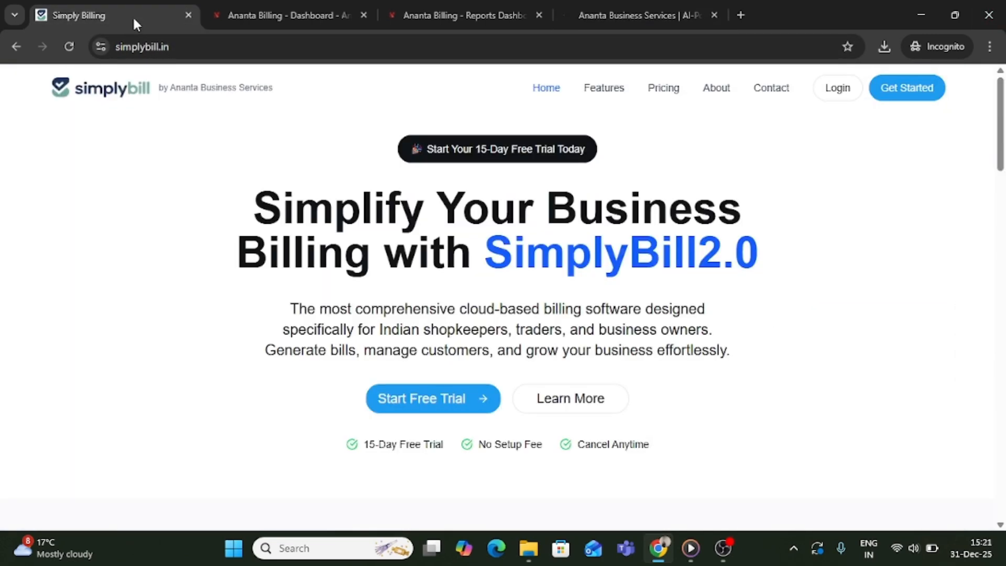